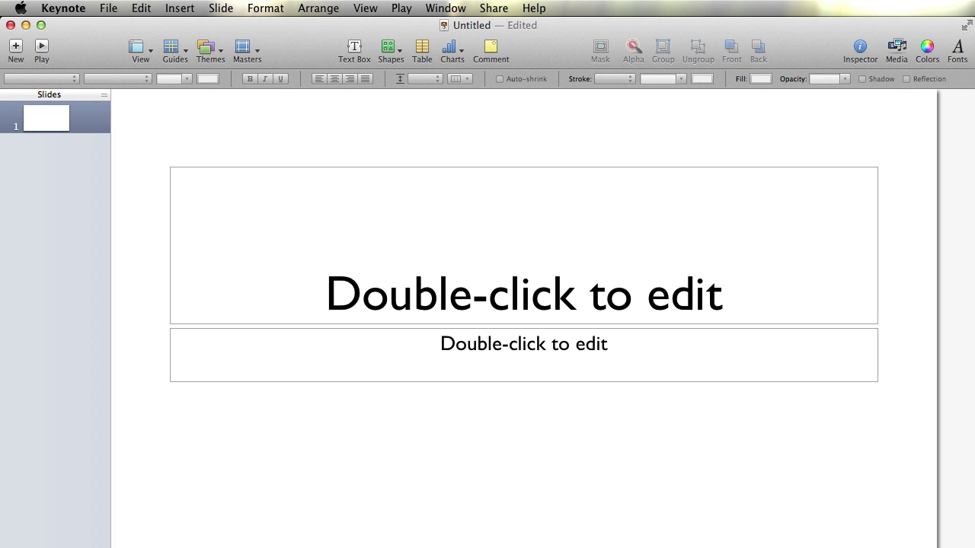
# Step: Delete the subtitle and title placeholders so slide 1 is completely blank
pyautogui.click(663, 365)
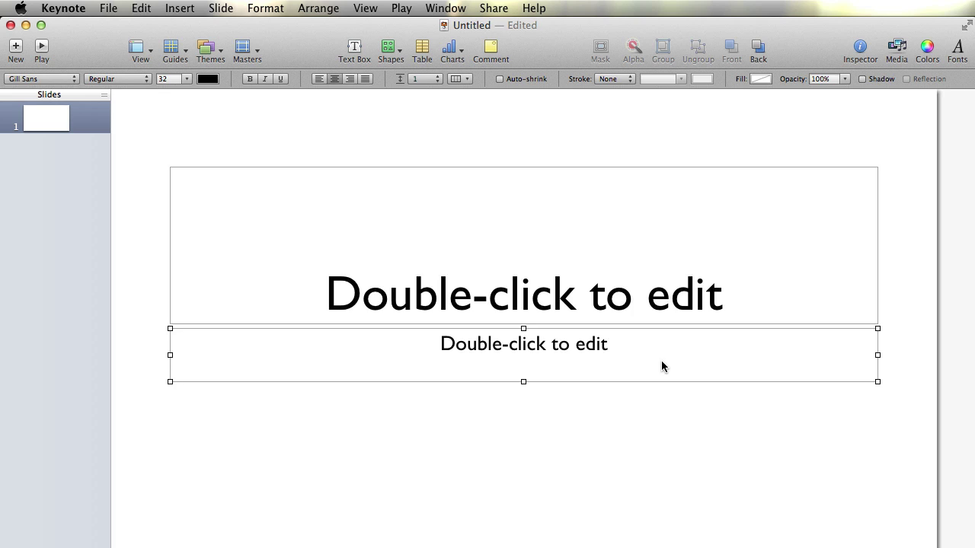
pyautogui.press('Delete')
pyautogui.click(610, 307)
pyautogui.press('Delete')
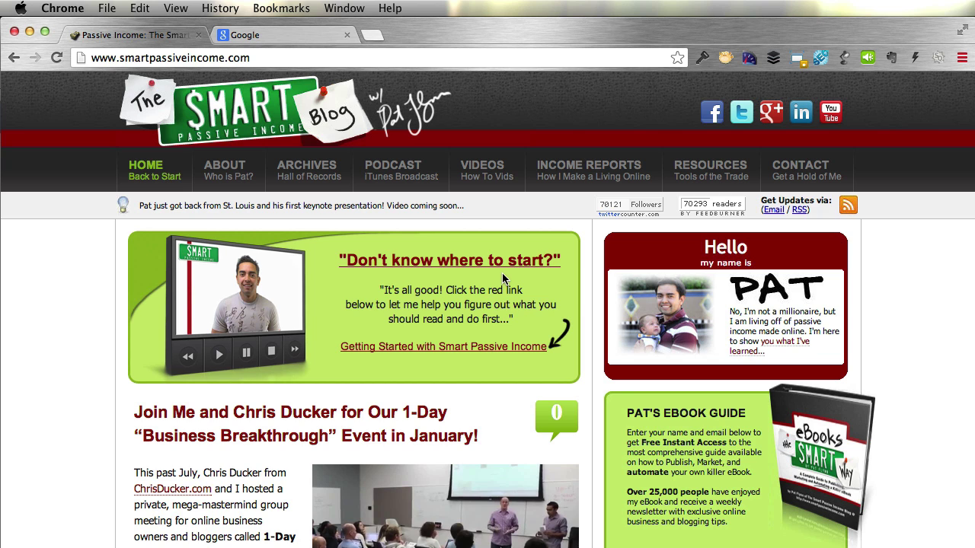
# Step: Capture a region screenshot of the Smart Passive Income homepage with Cmd-Shift-4
pyautogui.press('super+shift+4')
pyautogui.moveTo(131, 82); pyautogui.dragTo(202, 211)
# Step: Drop the Desktop screenshot file onto slide 1 and align it to fill the slide
pyautogui.press('super+Tab')
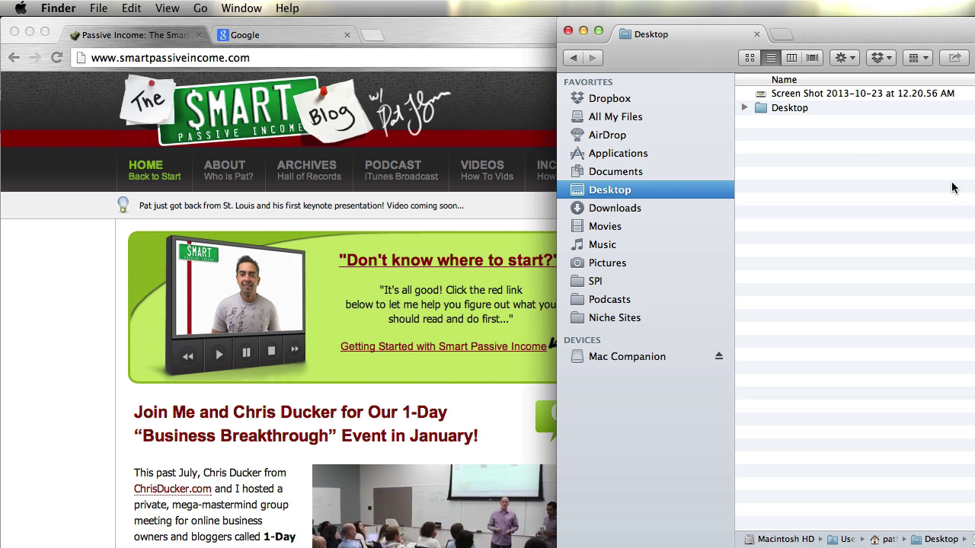
pyautogui.click(829, 95)
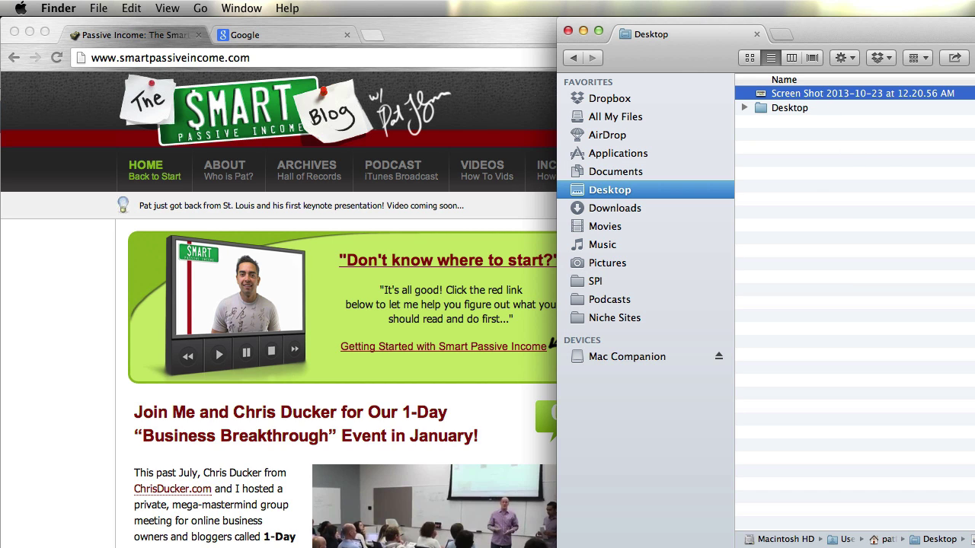
pyautogui.press('super+Tab')
pyautogui.press('super+Tab')
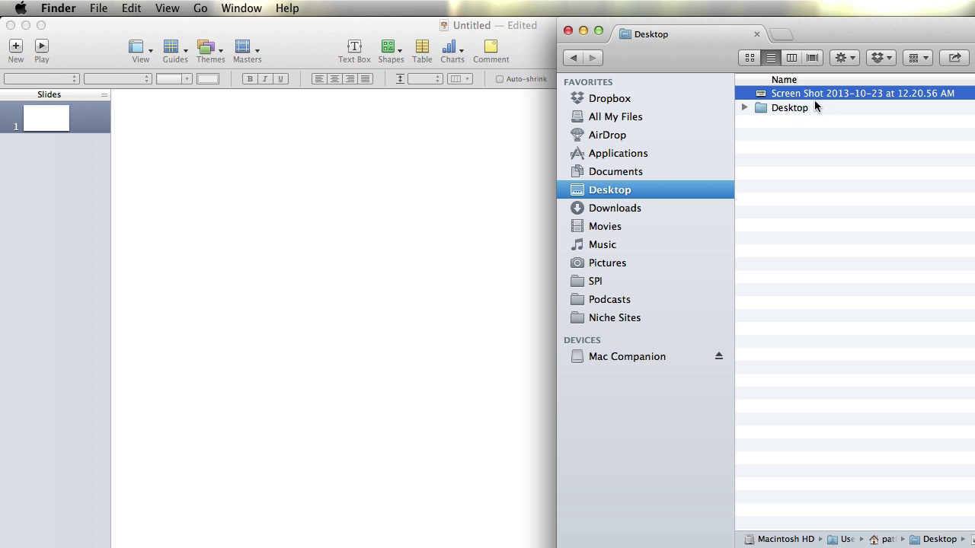
pyautogui.moveTo(814, 93); pyautogui.dragTo(366, 263)
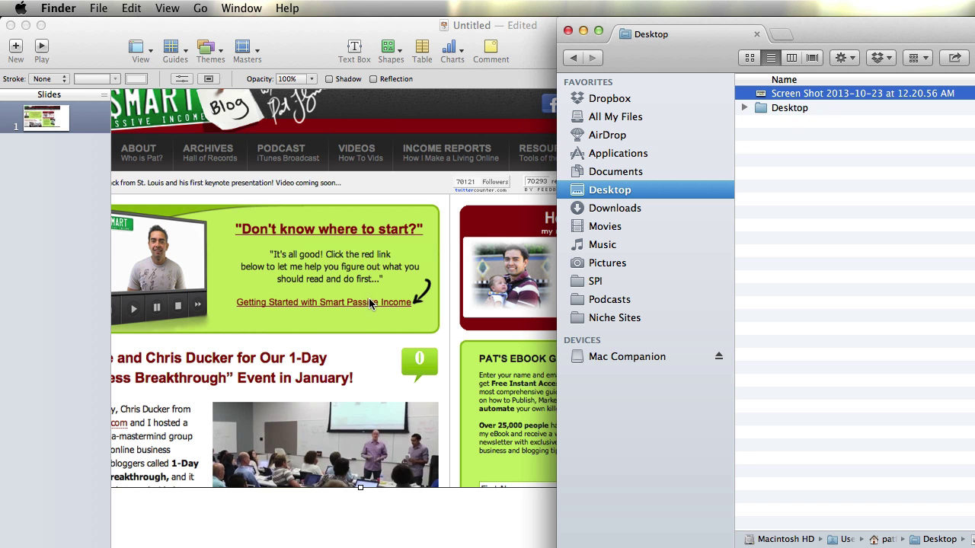
pyautogui.click(460, 378)
pyautogui.moveTo(460, 378); pyautogui.dragTo(617, 431)
pyautogui.moveTo(607, 329)
pyautogui.mouseDown()
pyautogui.moveTo(575, 335)
pyautogui.moveTo(607, 330)
pyautogui.mouseUp()
# Step: Duplicate slide 1 from the slide list to create an identical slide 2
pyautogui.click(603, 330)
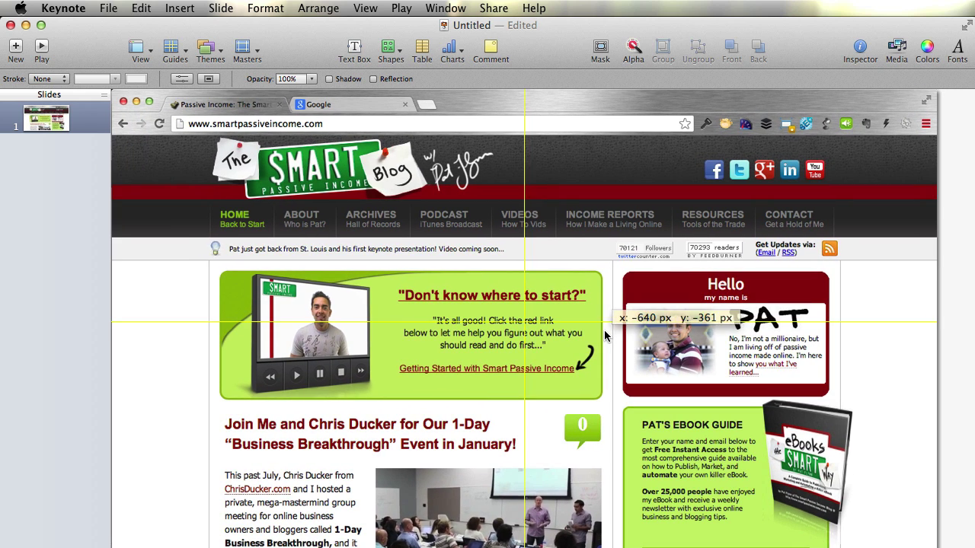
pyautogui.click(52, 291)
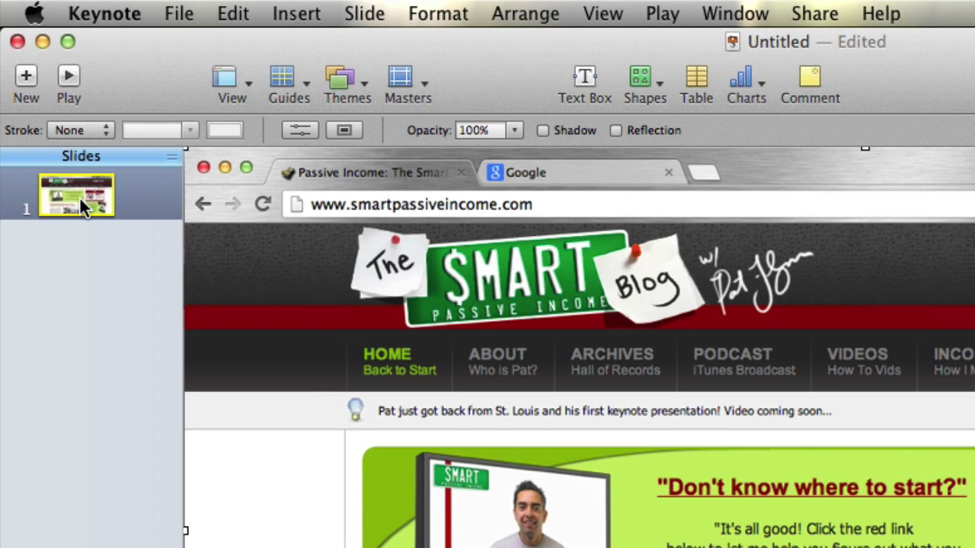
pyautogui.rightClick(48, 122)
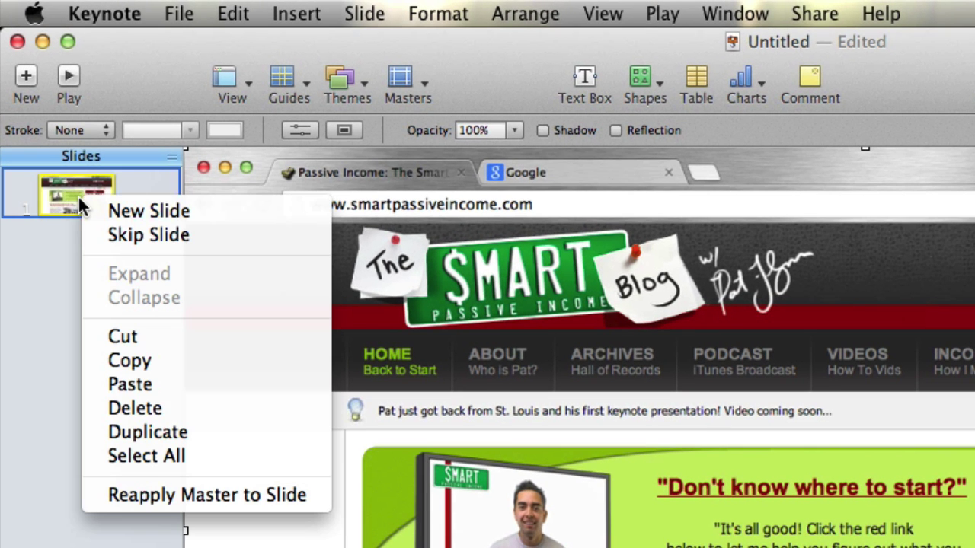
pyautogui.click(191, 434)
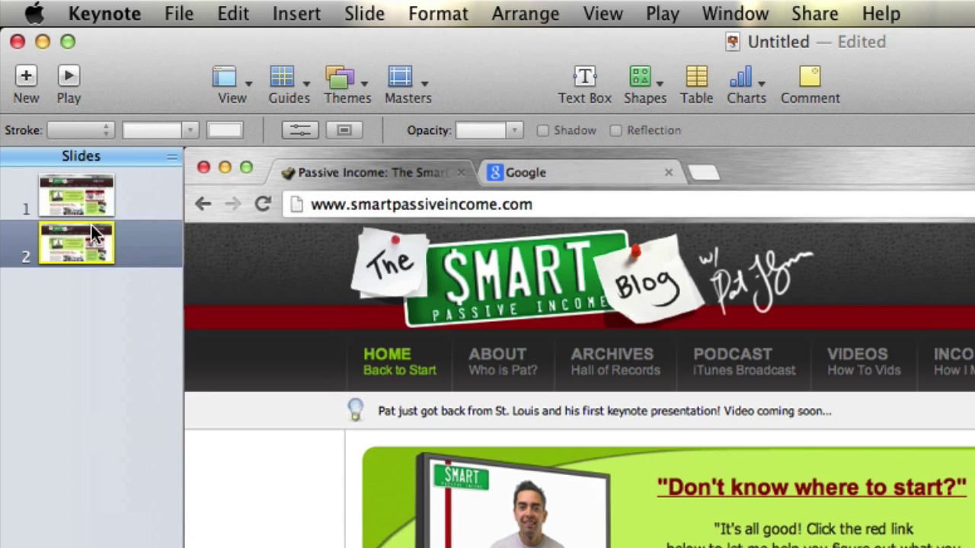
pyautogui.click(87, 196)
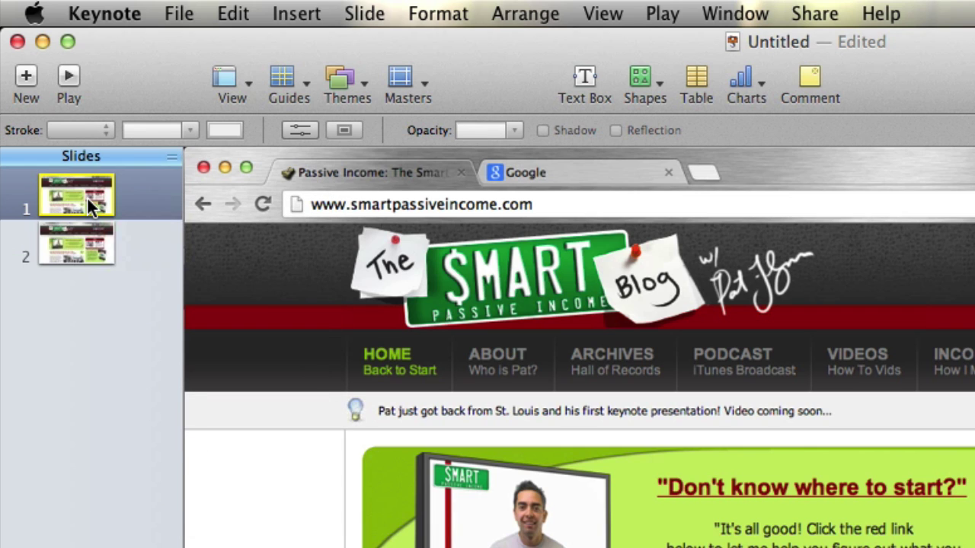
pyautogui.click(89, 242)
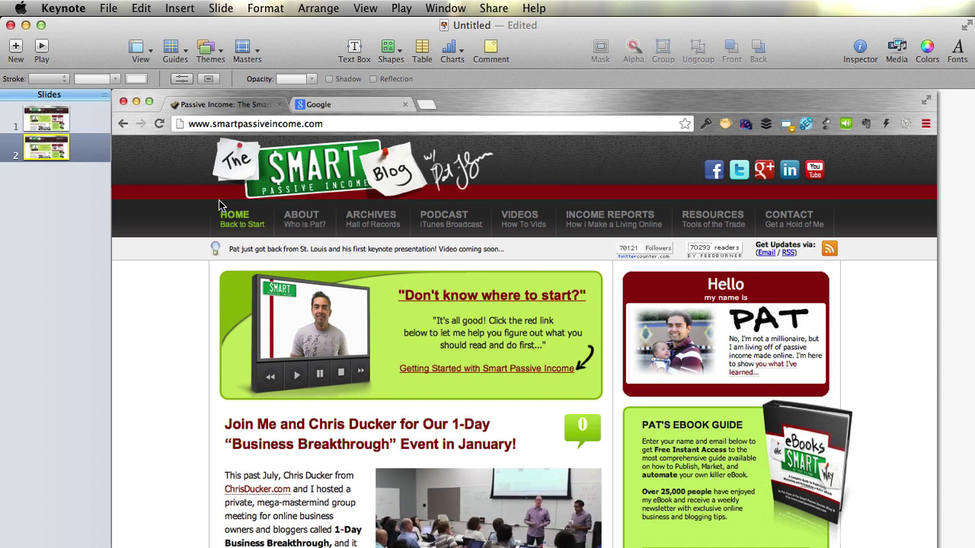
# Step: Paste a second copy of the screenshot on slide 2, aligned exactly over the original
pyautogui.click(361, 244)
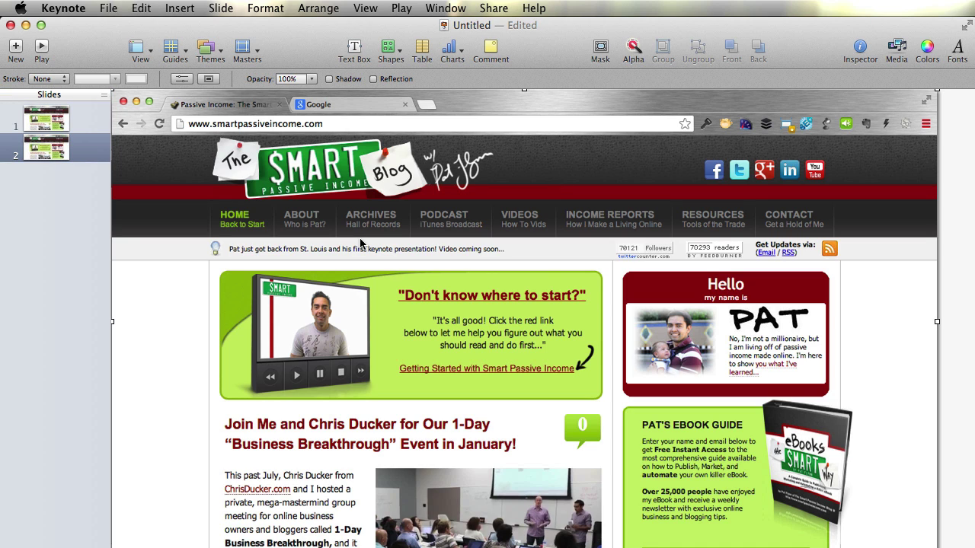
pyautogui.press('super+v')
pyautogui.moveTo(372, 235)
pyautogui.mouseDown()
pyautogui.moveTo(446, 314)
pyautogui.moveTo(445, 271)
pyautogui.moveTo(413, 225)
pyautogui.moveTo(366, 224)
pyautogui.mouseUp()
pyautogui.moveTo(577, 276)
pyautogui.mouseDown()
pyautogui.moveTo(573, 302)
pyautogui.moveTo(573, 269)
pyautogui.moveTo(573, 283)
pyautogui.mouseUp()
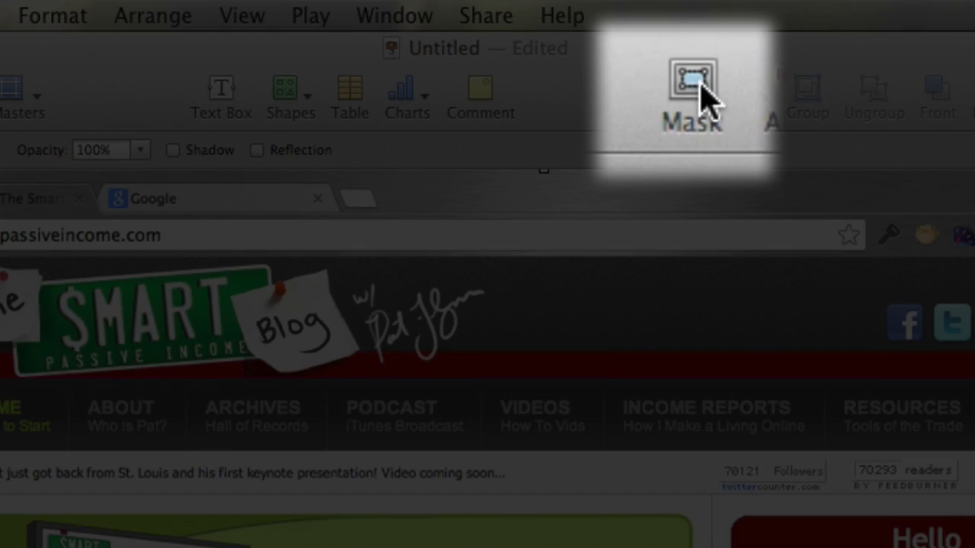
# Step: Mask the copy down to the green 'Don't know where to start?' section
pyautogui.click(701, 98)
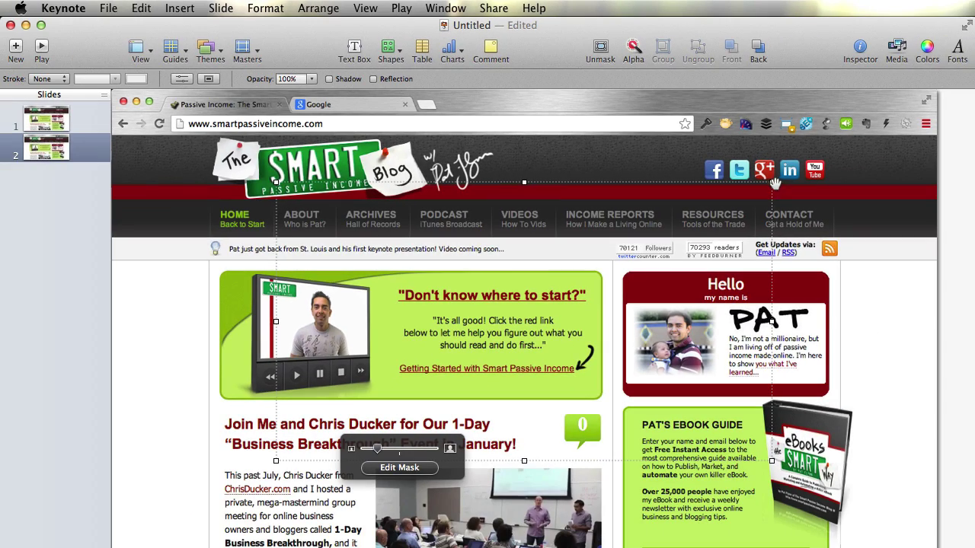
pyautogui.moveTo(774, 182); pyautogui.dragTo(610, 255)
pyautogui.moveTo(277, 254); pyautogui.dragTo(202, 254)
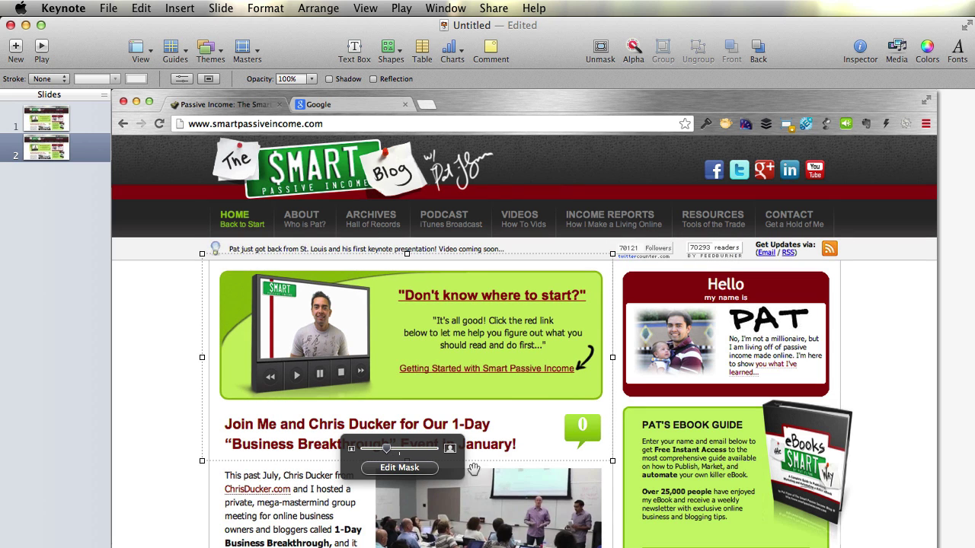
pyautogui.moveTo(613, 461); pyautogui.dragTo(613, 420)
pyautogui.moveTo(408, 254); pyautogui.dragTo(407, 247)
pyautogui.moveTo(203, 333); pyautogui.dragTo(195, 333)
pyautogui.click(163, 355)
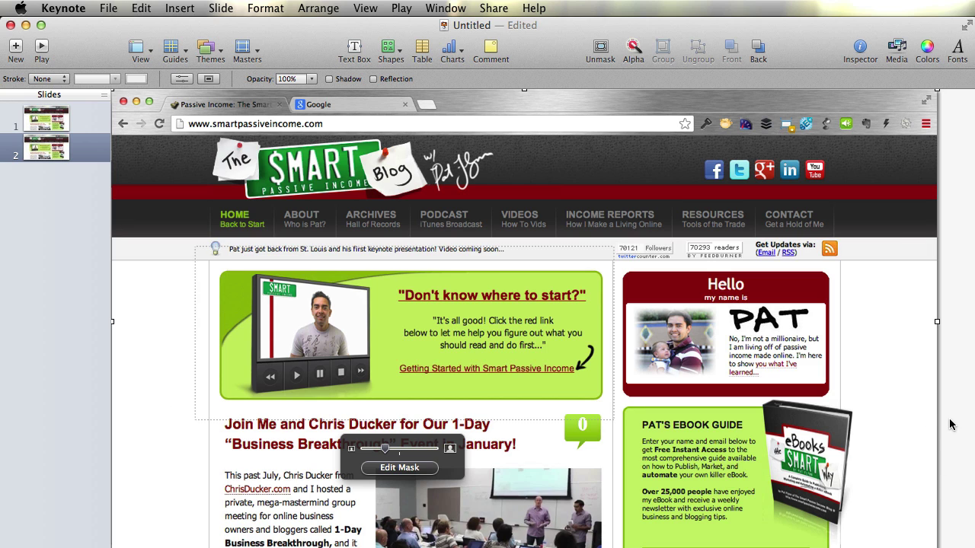
pyautogui.press('super+shift+m')
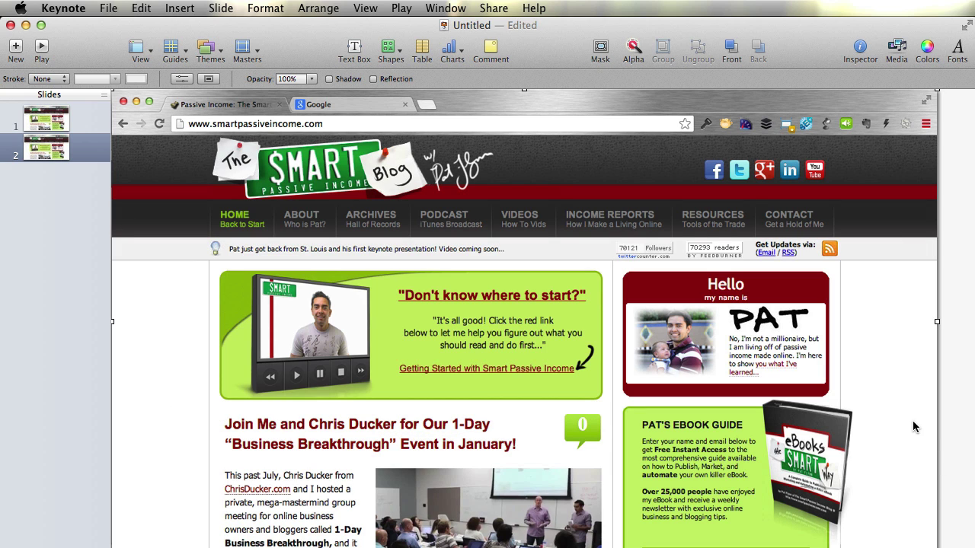
pyautogui.click(912, 420)
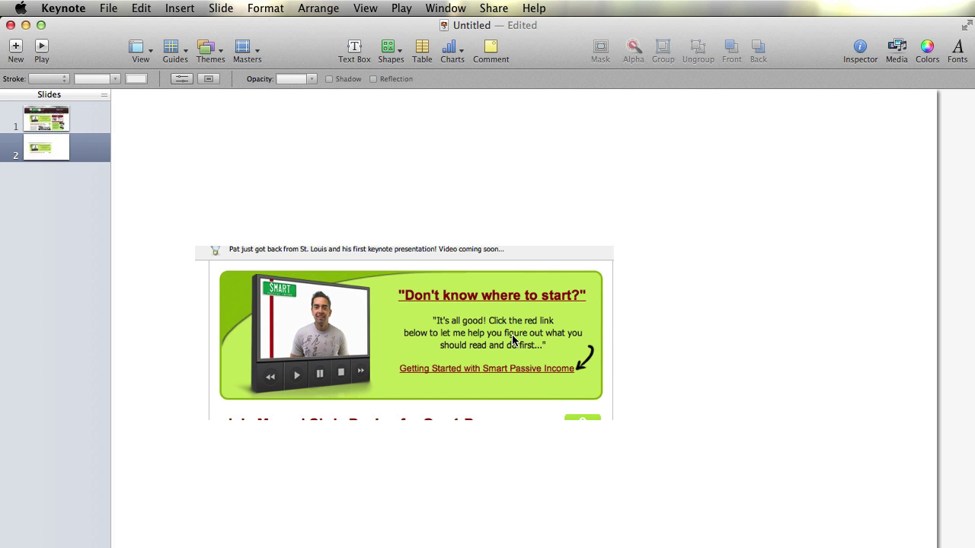
# Step: Restore the full screenshot behind the crop and bring up slide 2's background settings
pyautogui.press('super+z')
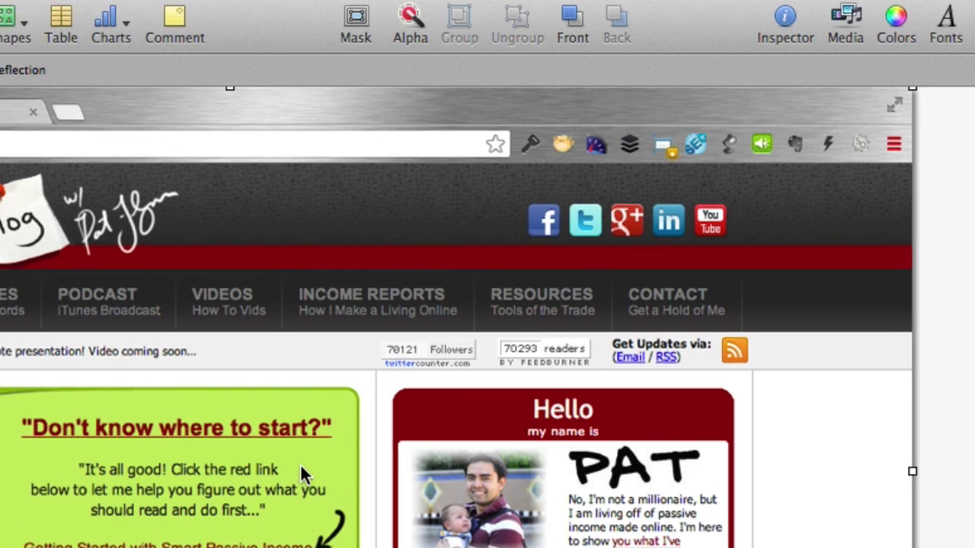
pyautogui.click(783, 17)
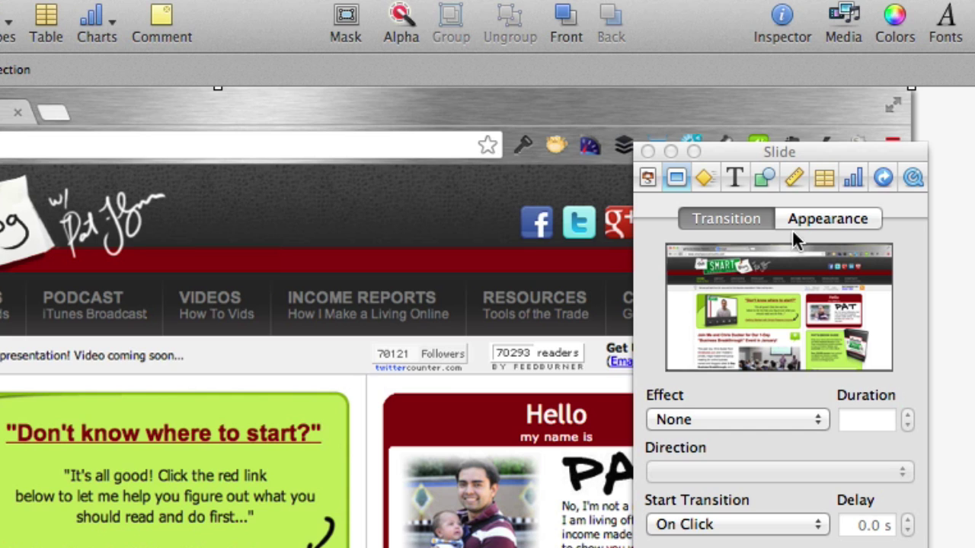
pyautogui.click(649, 178)
pyautogui.click(679, 173)
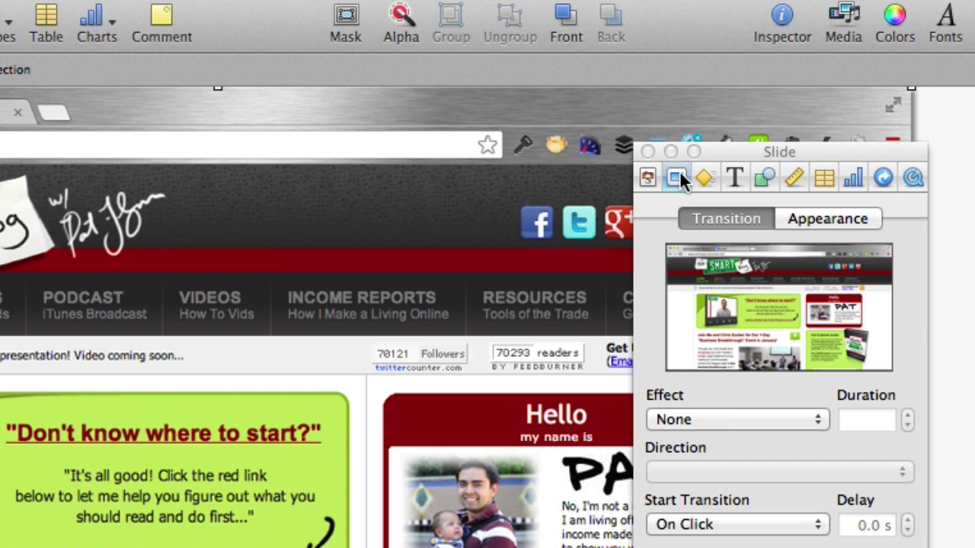
pyautogui.click(823, 214)
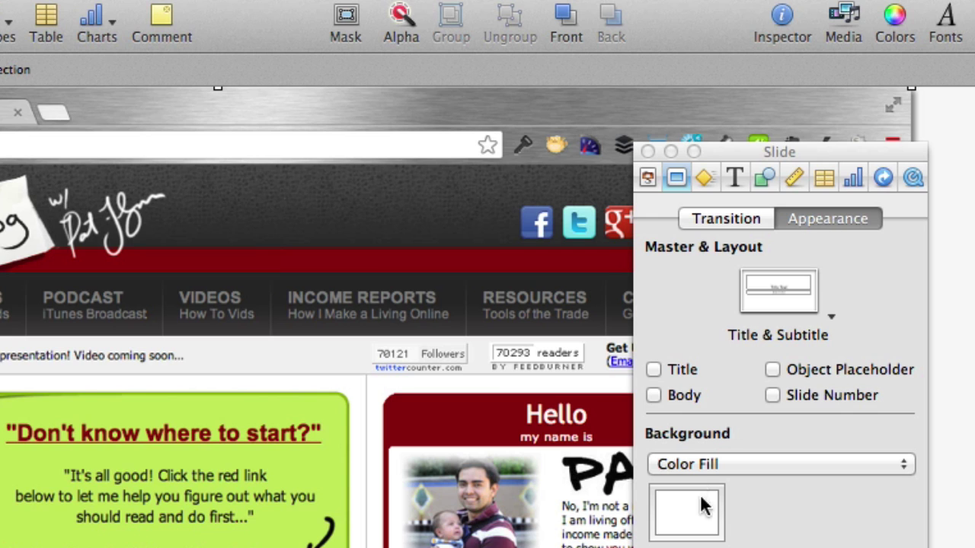
# Step: Set slide 2's background to black and move the settings panel off the social icons
pyautogui.click(690, 514)
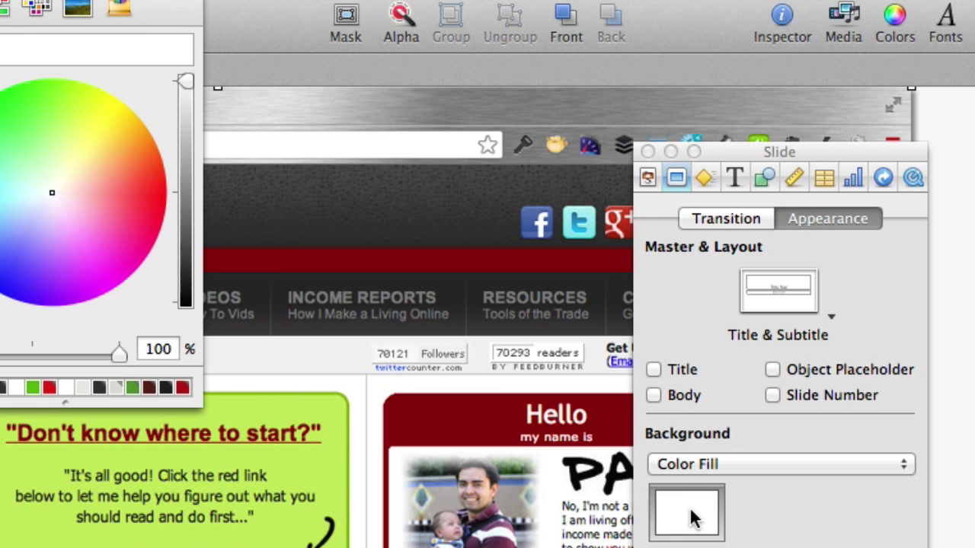
pyautogui.moveTo(181, 84); pyautogui.dragTo(187, 327)
pyautogui.moveTo(1, 1); pyautogui.dragTo(432, 242)
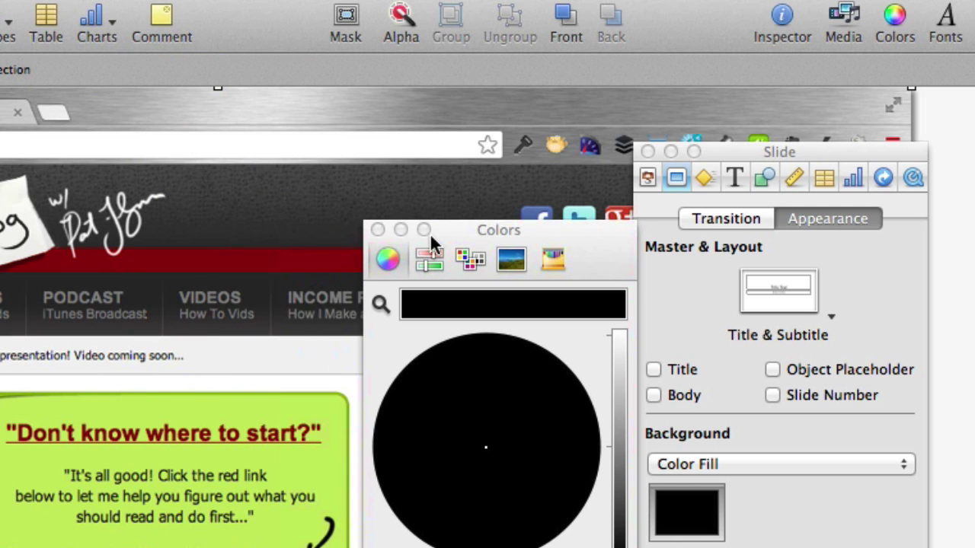
pyautogui.click(378, 230)
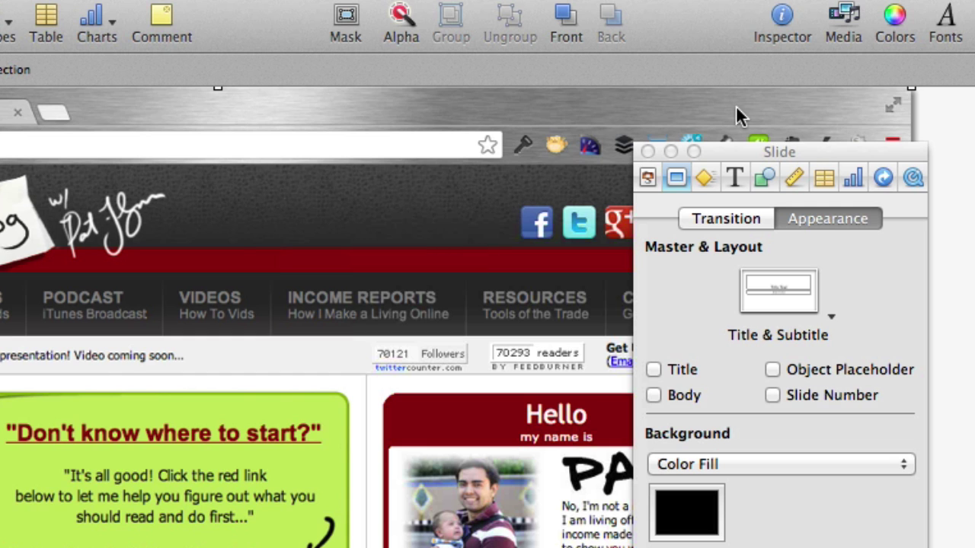
pyautogui.moveTo(732, 149); pyautogui.dragTo(692, 280)
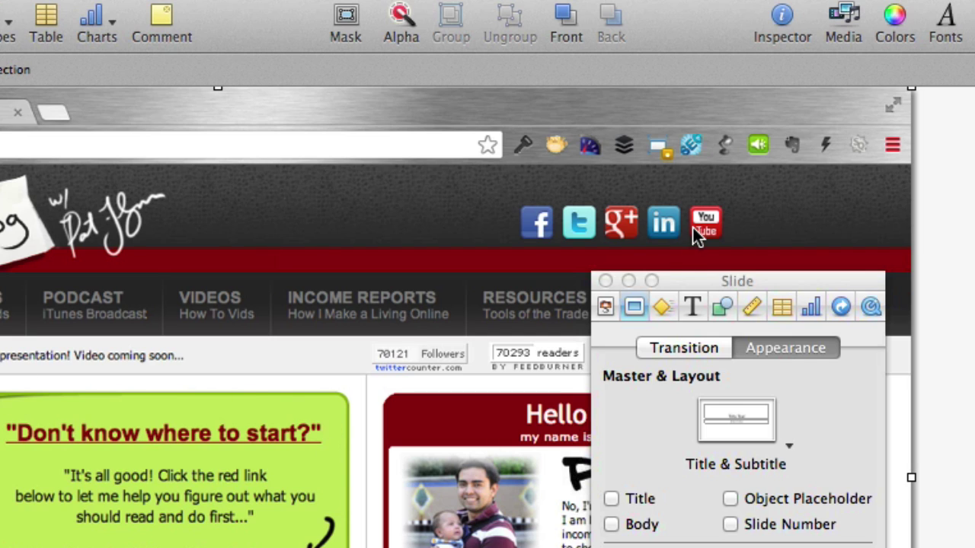
# Step: Fade the full background screenshot to 25% opacity in the Graphic settings
pyautogui.click(725, 307)
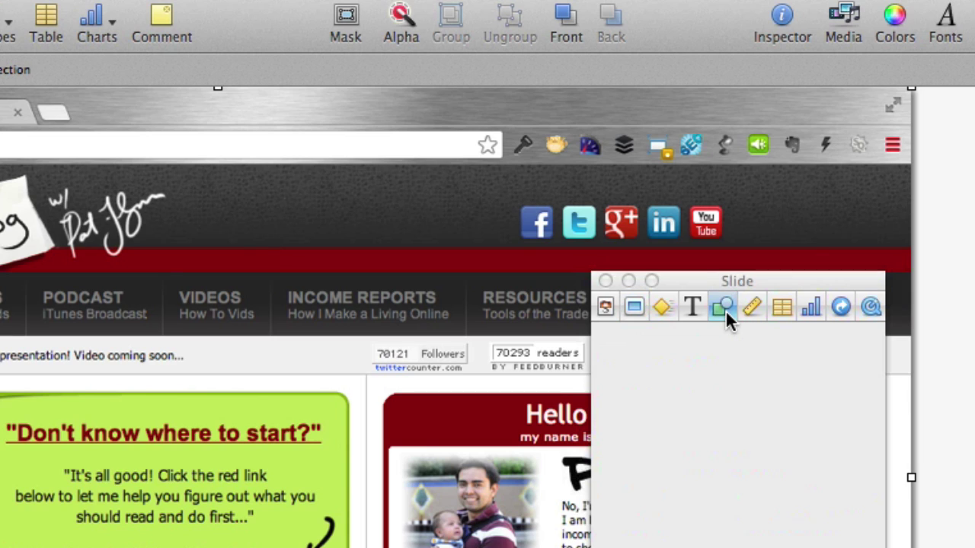
pyautogui.moveTo(755, 274); pyautogui.dragTo(768, 213)
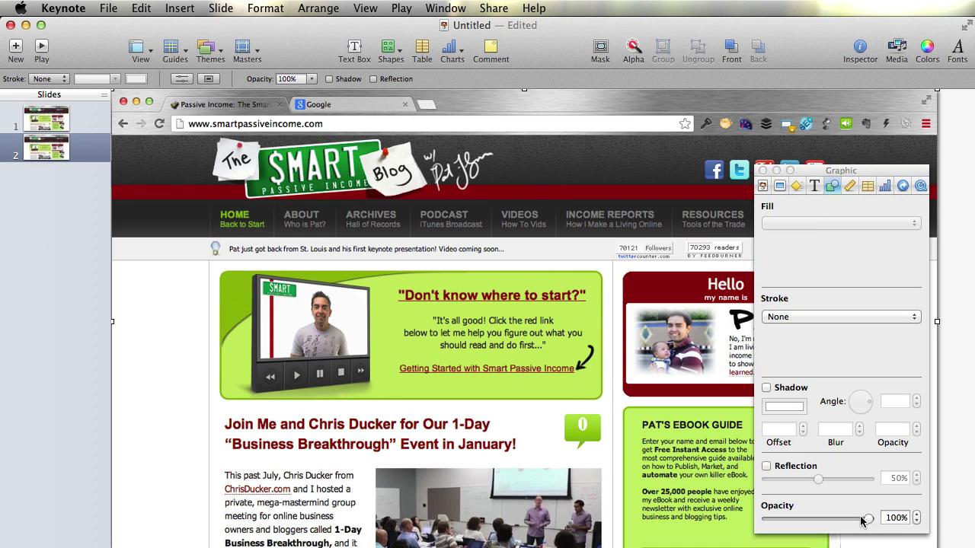
pyautogui.moveTo(869, 526); pyautogui.dragTo(793, 529)
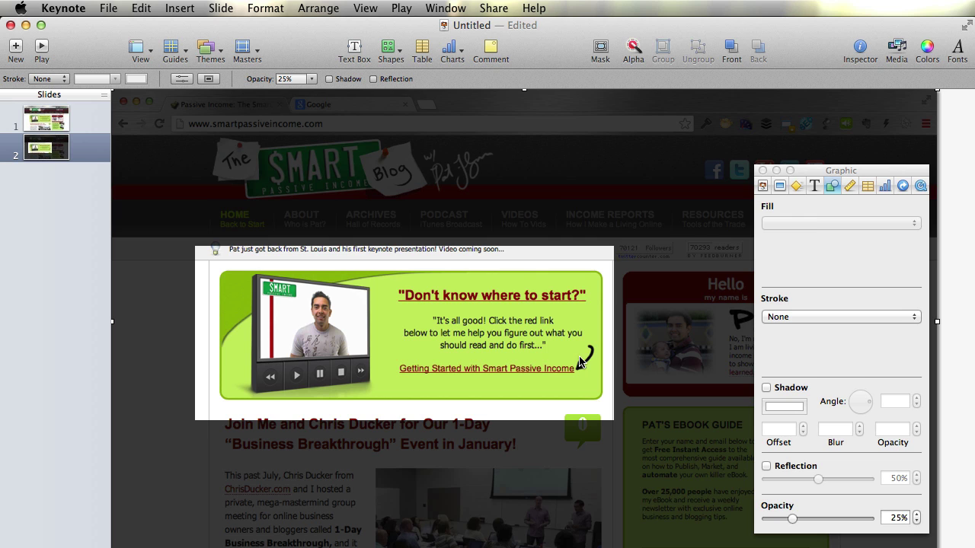
# Step: Enlarge the cutout's mask up and to the right to cover the whole green box
pyautogui.doubleClick(404, 343)
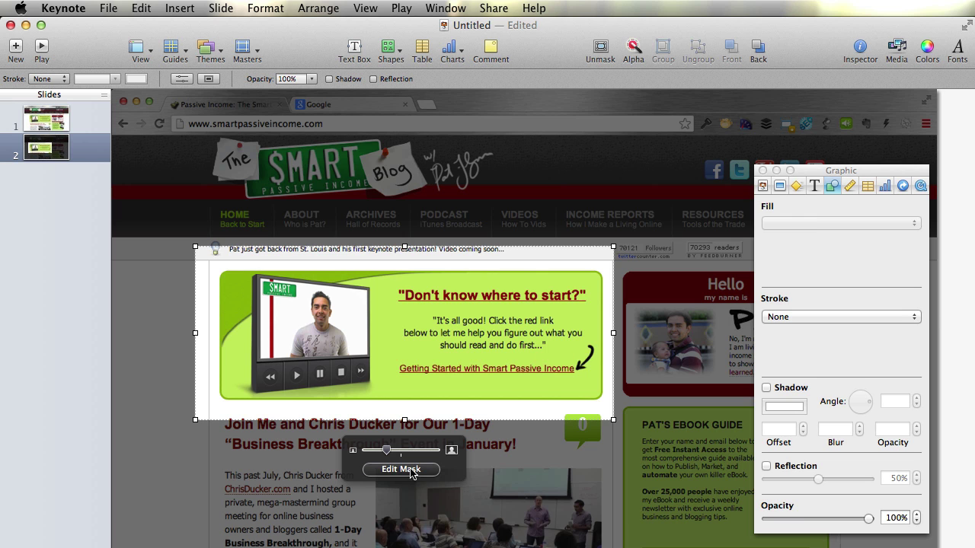
pyautogui.moveTo(613, 248)
pyautogui.mouseDown()
pyautogui.moveTo(664, 220)
pyautogui.moveTo(607, 256)
pyautogui.moveTo(620, 255)
pyautogui.mouseUp()
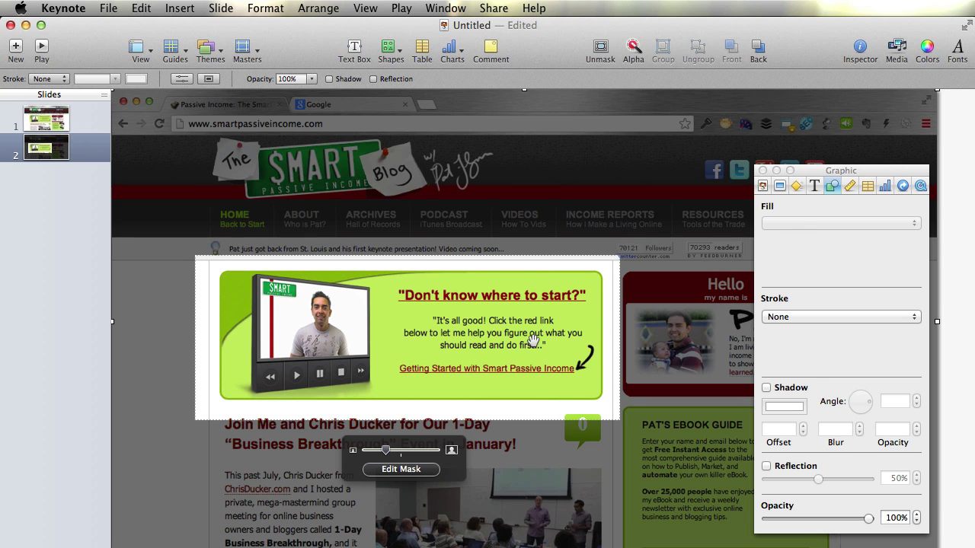
pyautogui.click(901, 141)
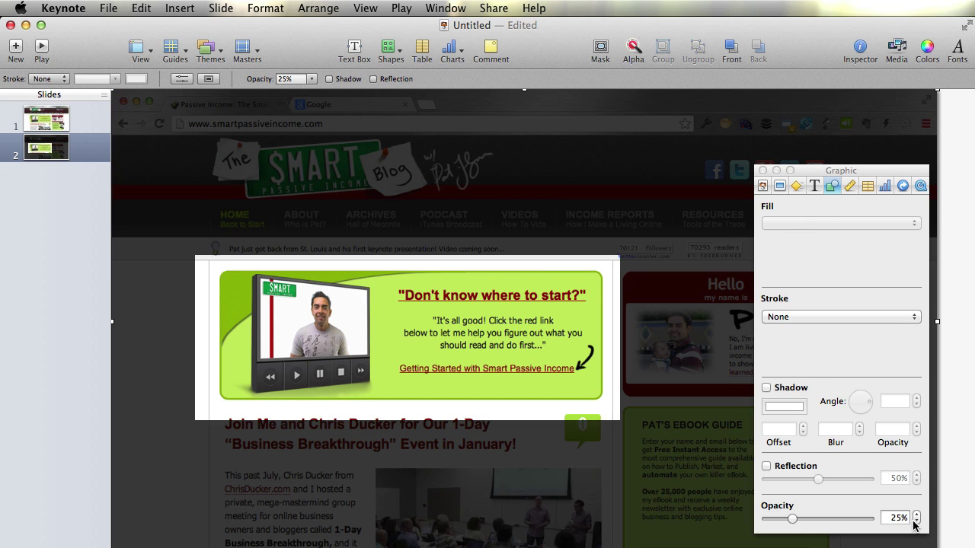
# Step: Keep the dimmed screenshot at 25% opacity and reselect the bright cutout
pyautogui.click(916, 515)
pyautogui.click(916, 515)
pyautogui.click(916, 515)
pyautogui.click(917, 523)
pyautogui.click(917, 522)
pyautogui.click(917, 522)
pyautogui.click(491, 312)
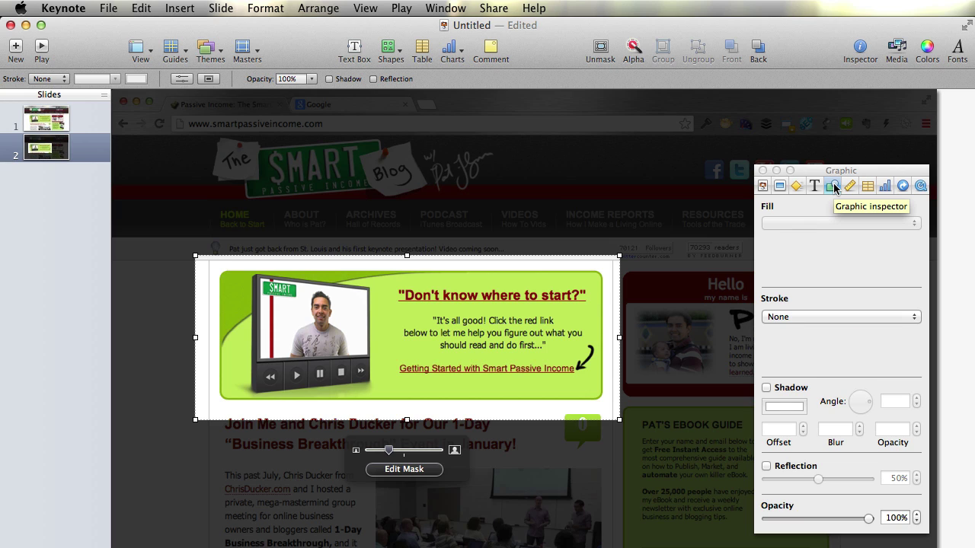
# Step: Give the cutout a soft yellow glow picture-frame outline scaled to 37%
pyautogui.click(791, 320)
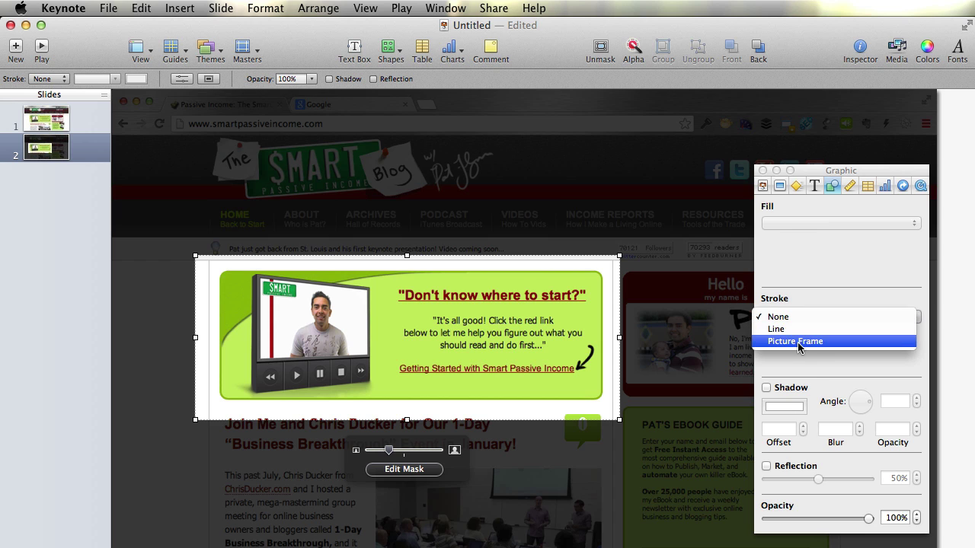
pyautogui.click(799, 341)
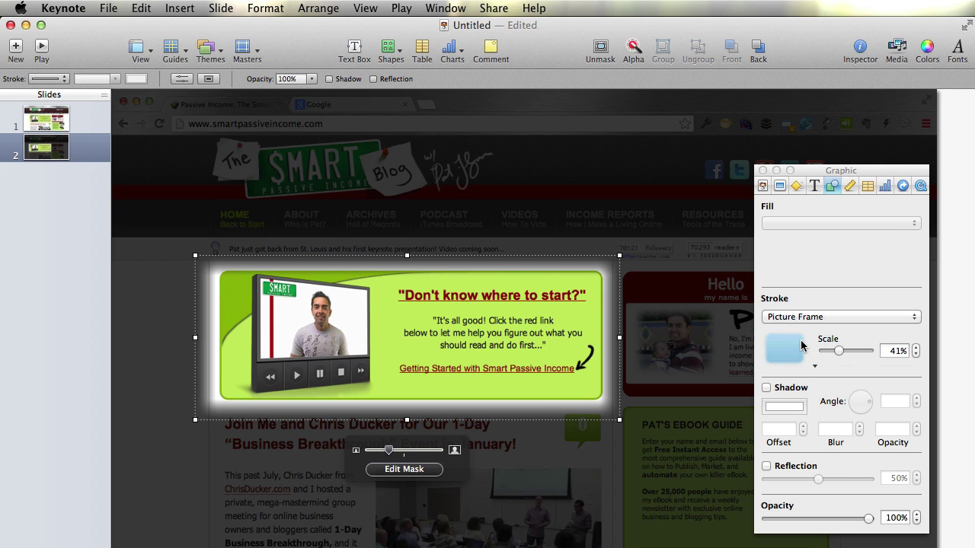
pyautogui.click(804, 352)
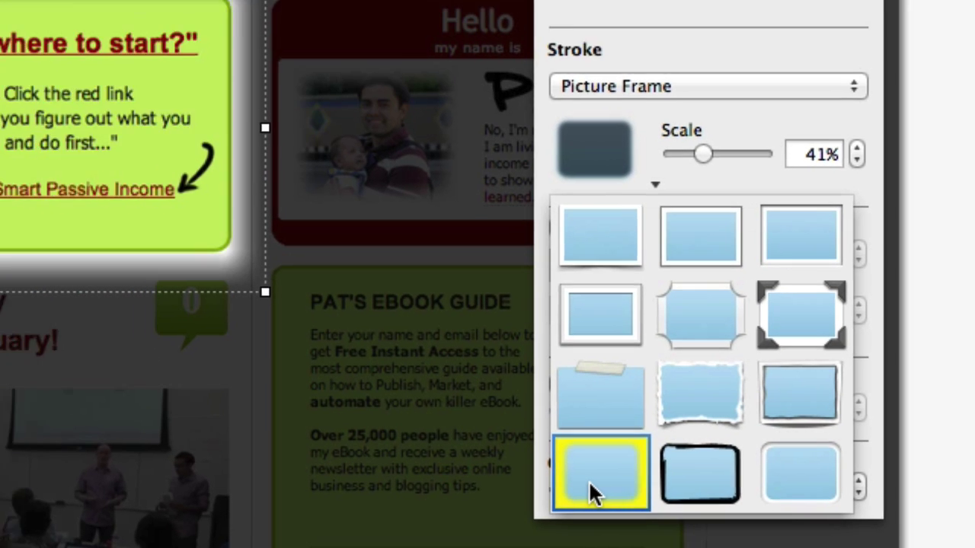
pyautogui.click(583, 479)
pyautogui.moveTo(841, 351)
pyautogui.mouseDown()
pyautogui.moveTo(861, 351)
pyautogui.moveTo(838, 360)
pyautogui.mouseUp()
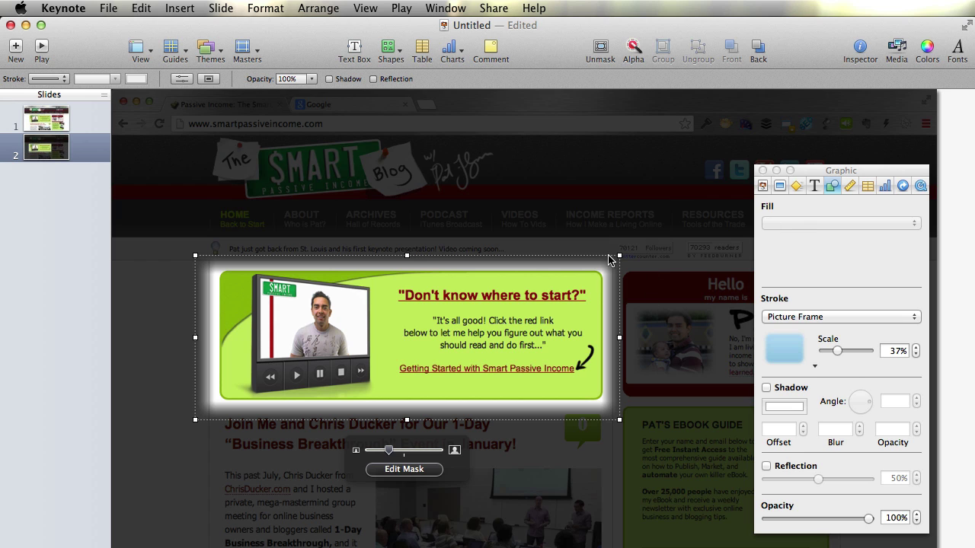
# Step: Flip between slides 1 and 2 to compare them, then open slide 1's slide settings
pyautogui.click(726, 197)
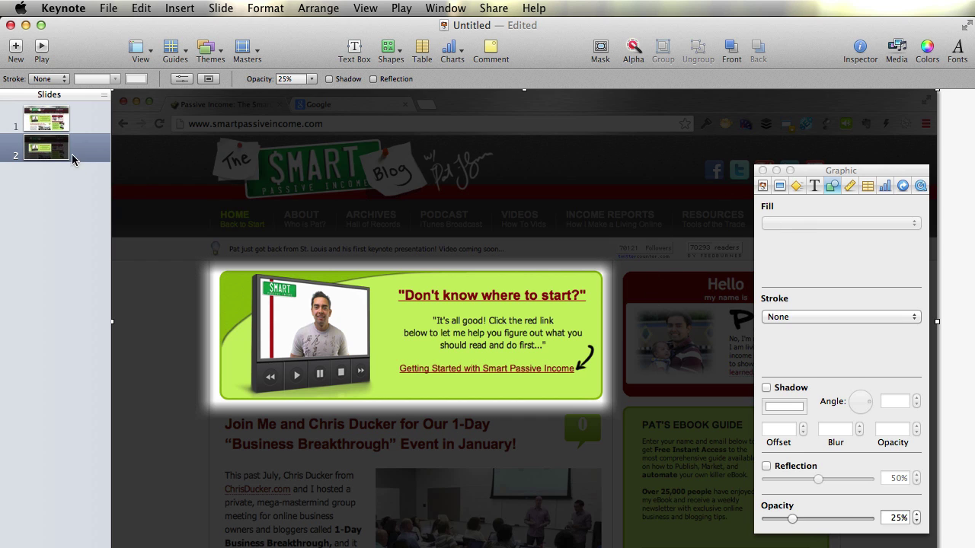
pyautogui.click(42, 115)
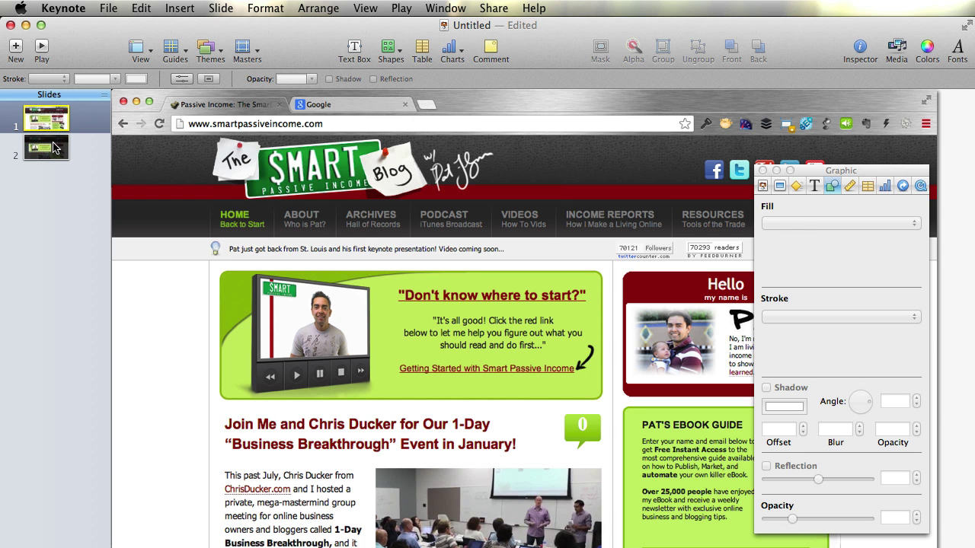
pyautogui.click(54, 148)
pyautogui.press('Up')
pyautogui.click(53, 148)
pyautogui.press('Up')
pyautogui.click(53, 148)
pyautogui.press('Up')
pyautogui.click(53, 148)
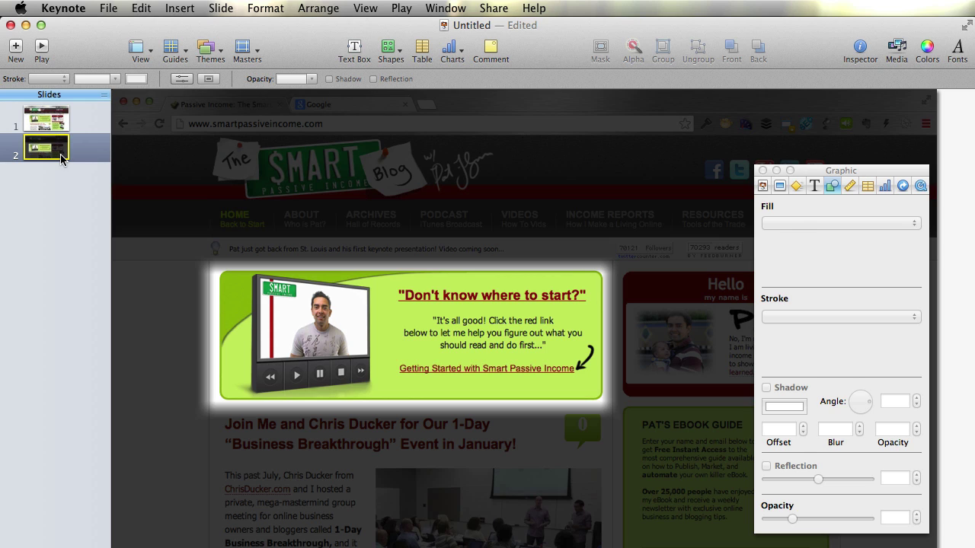
pyautogui.click(56, 125)
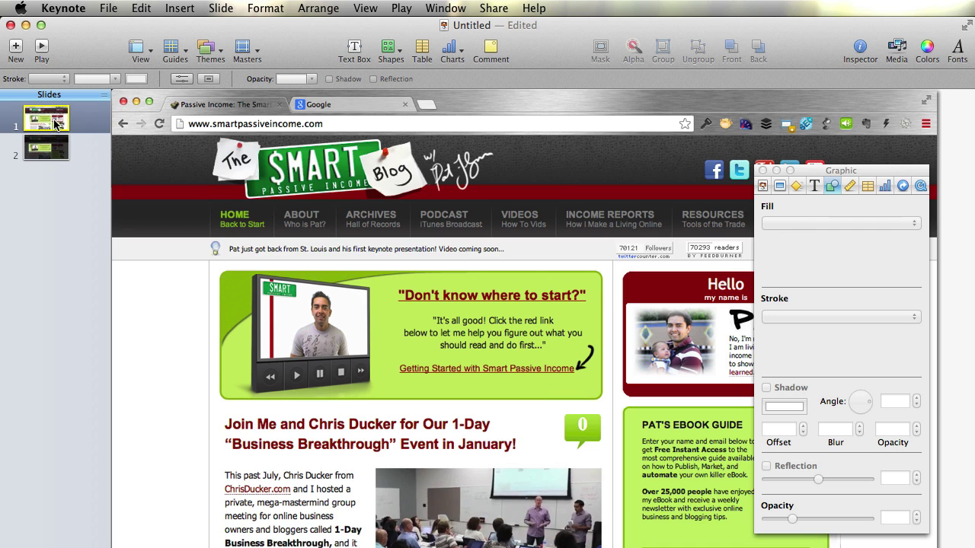
pyautogui.click(779, 187)
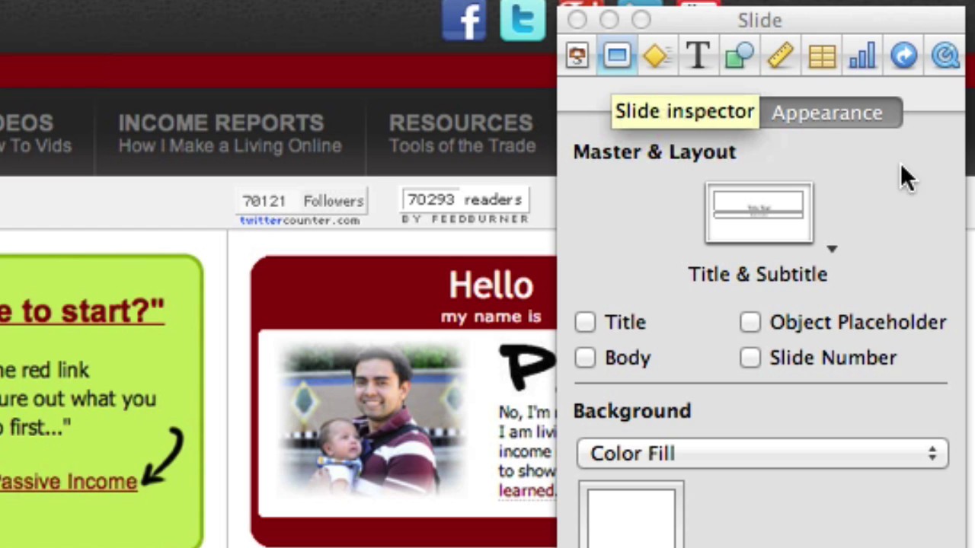
# Step: Apply a Dissolve transition to slide 1, preview it, and shorten its duration to 0.50 s
pyautogui.click(705, 113)
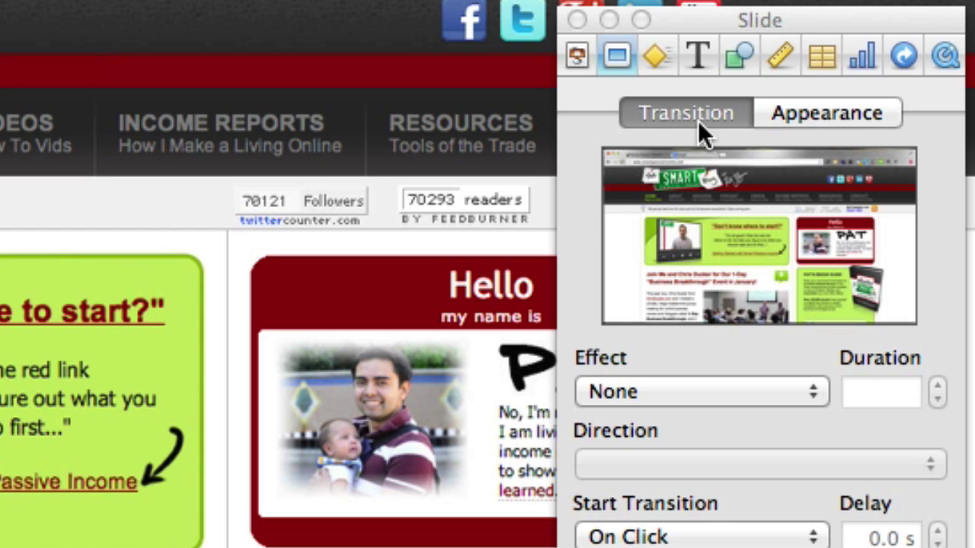
pyautogui.click(641, 394)
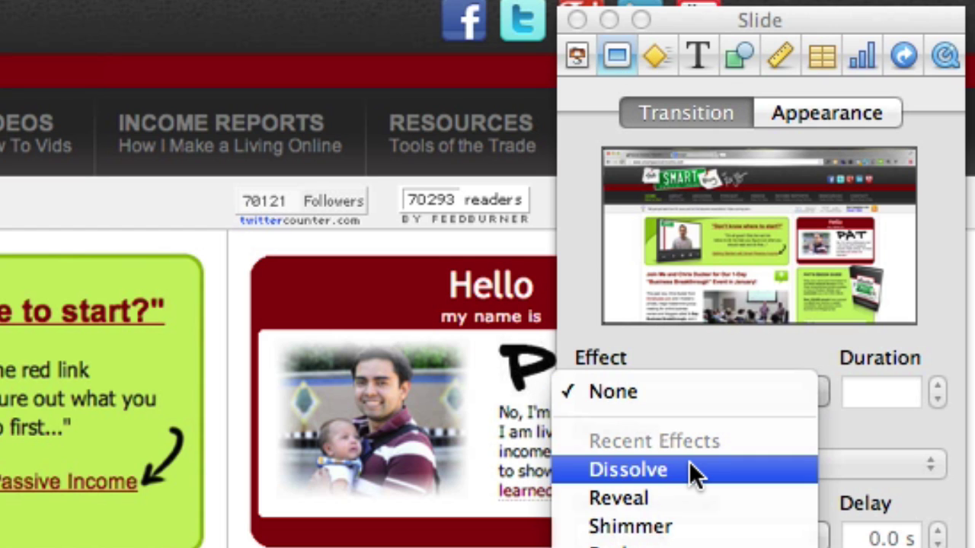
pyautogui.click(688, 470)
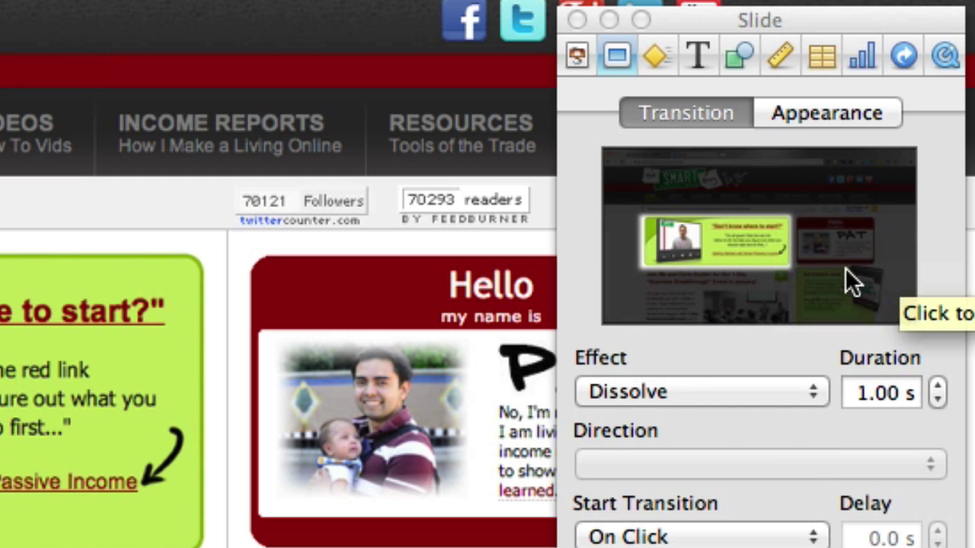
pyautogui.click(727, 304)
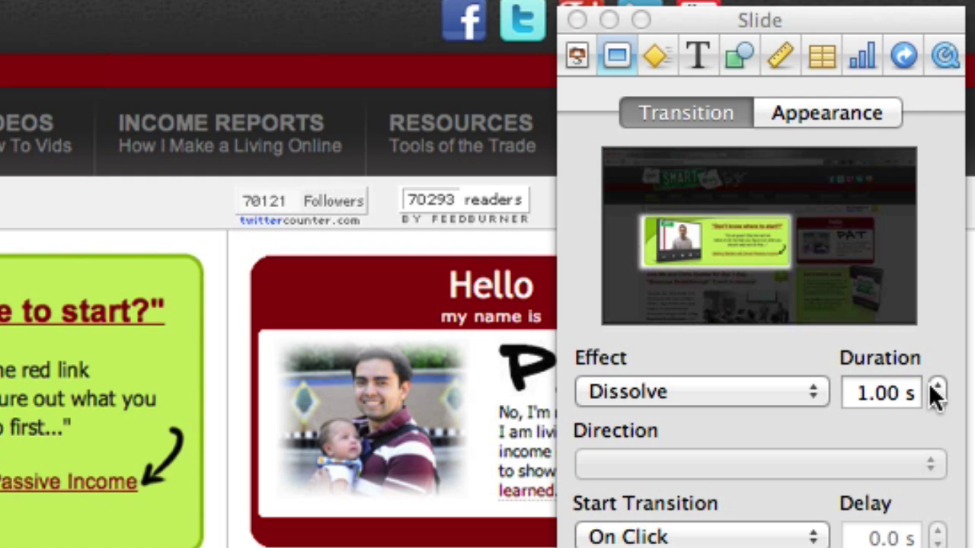
pyautogui.click(938, 401)
pyautogui.click(937, 401)
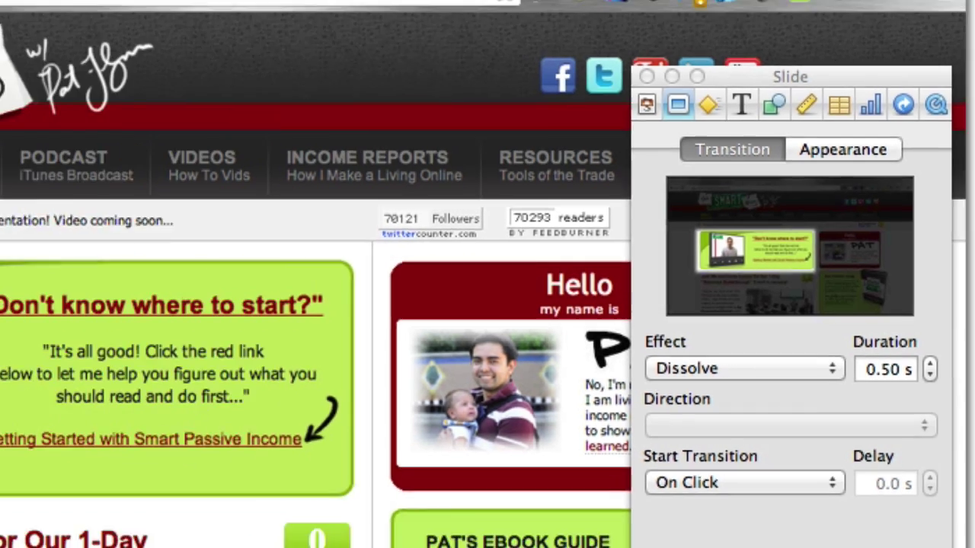
pyautogui.click(402, 8)
pyautogui.click(404, 6)
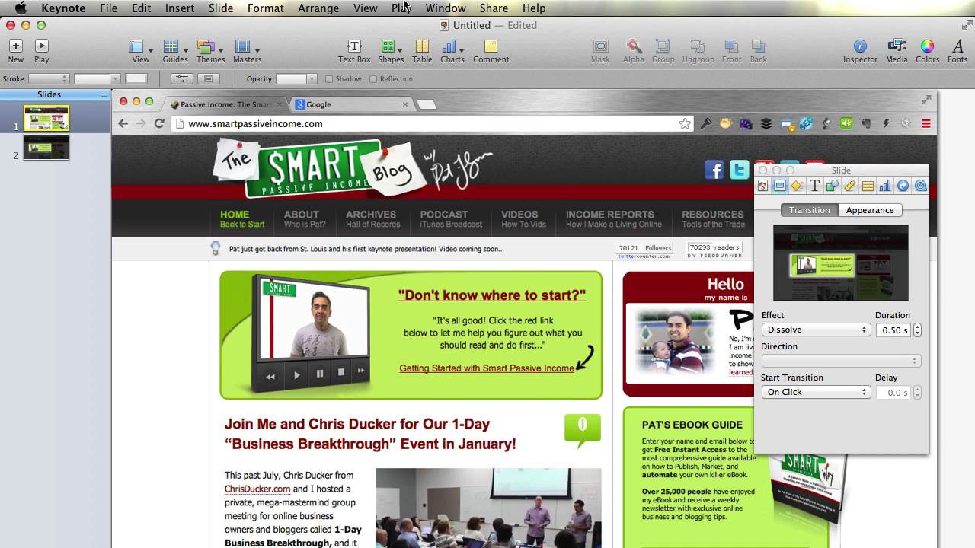